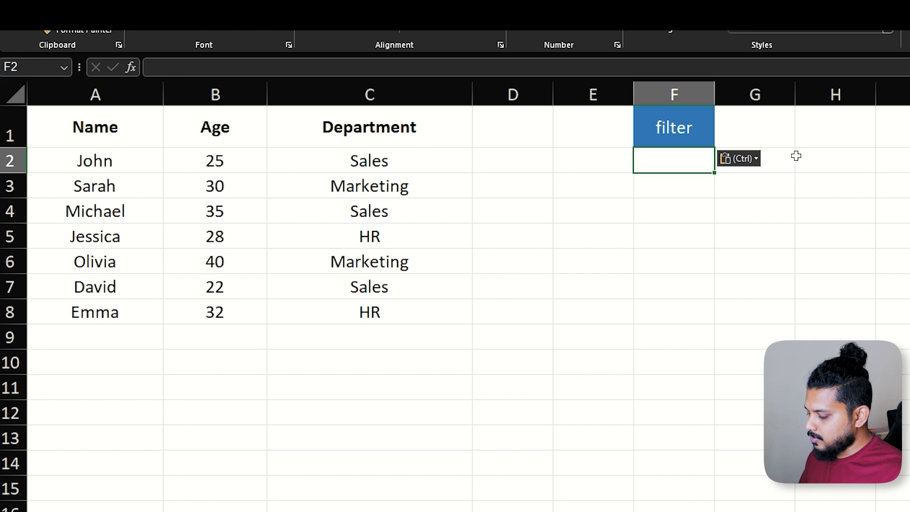
Enter a FILTER formula in F2 that returns the rows of A2:C8 where the department in C2:C8 equals "sales".
type("=filter")
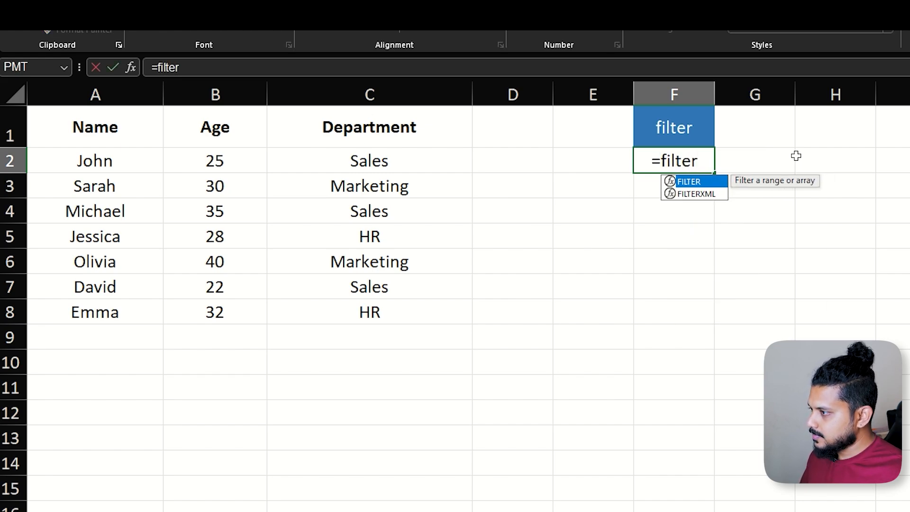
key("Tab")
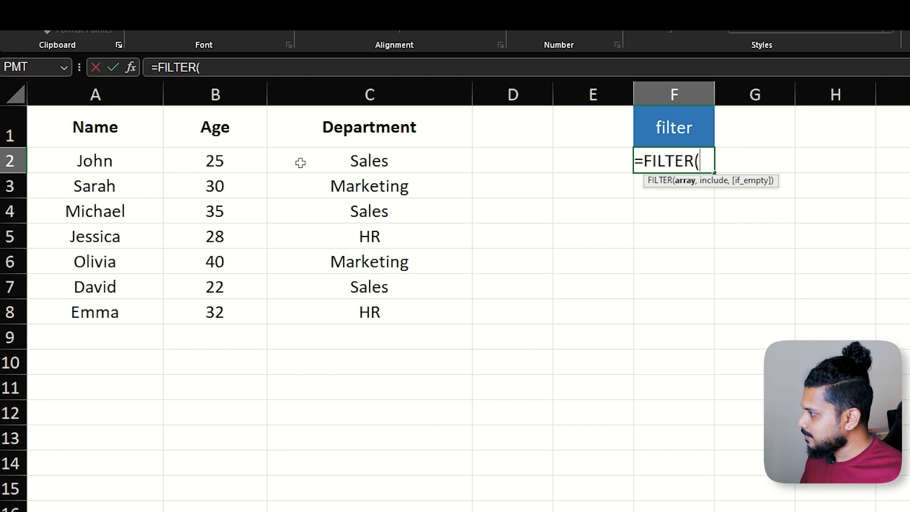
left_click(106, 161)
left_click_drag(107, 161, 398, 313)
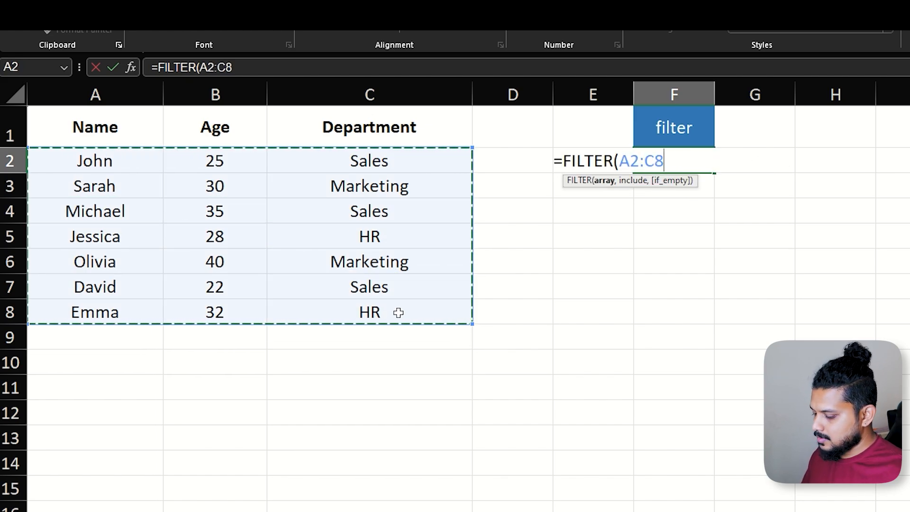
type(",")
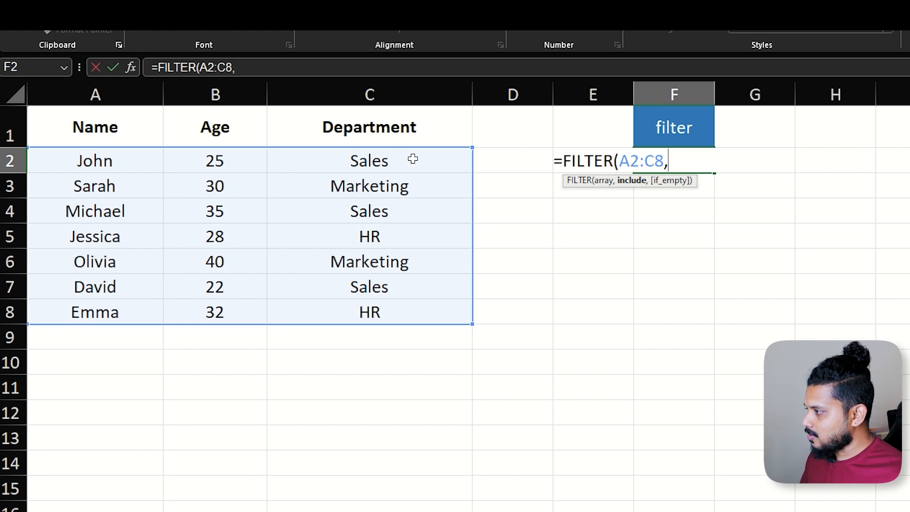
left_click_drag(413, 161, 418, 310)
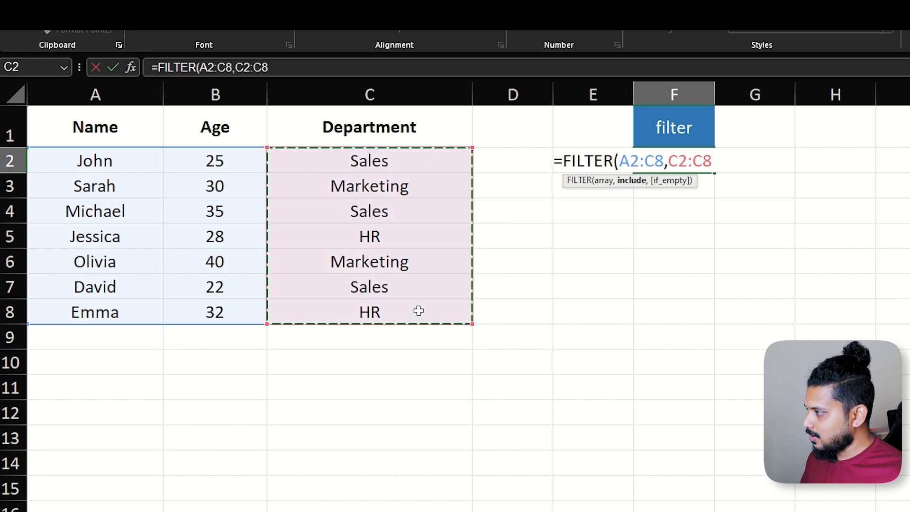
type("=\"sales\"")
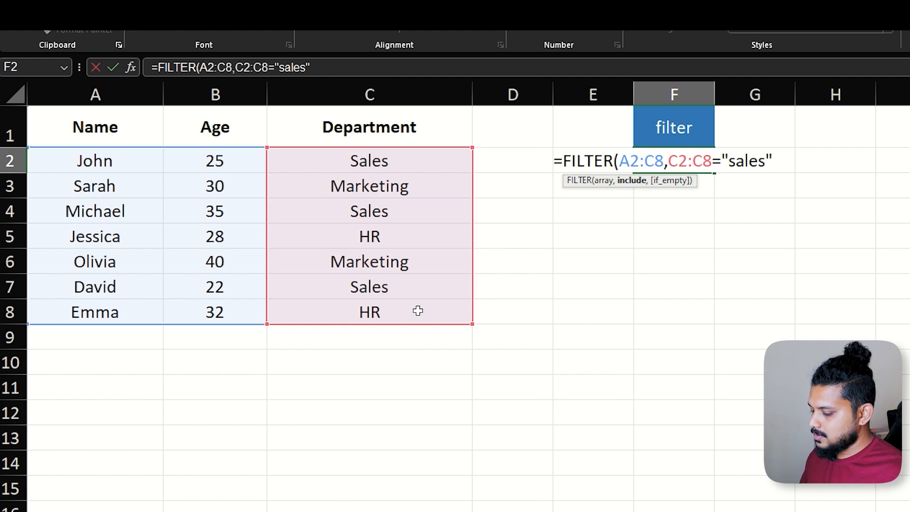
type(")")
key("Return")
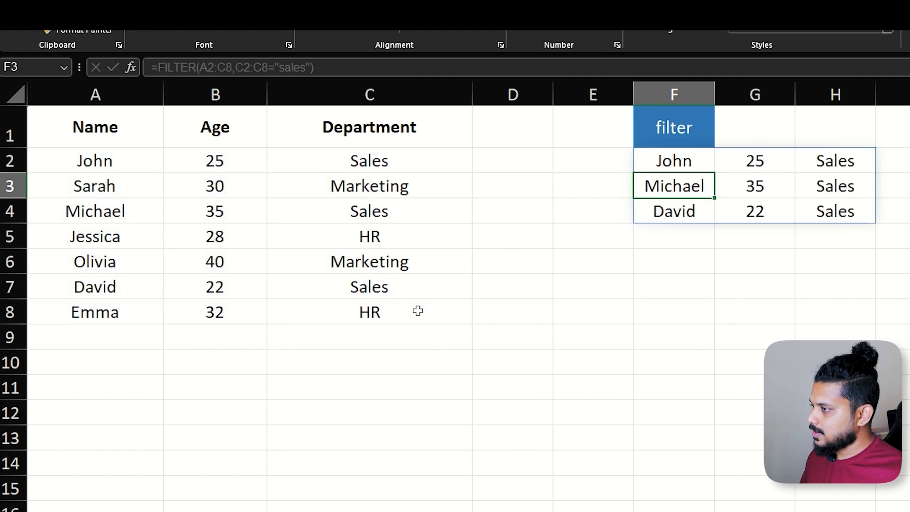
key("Up")
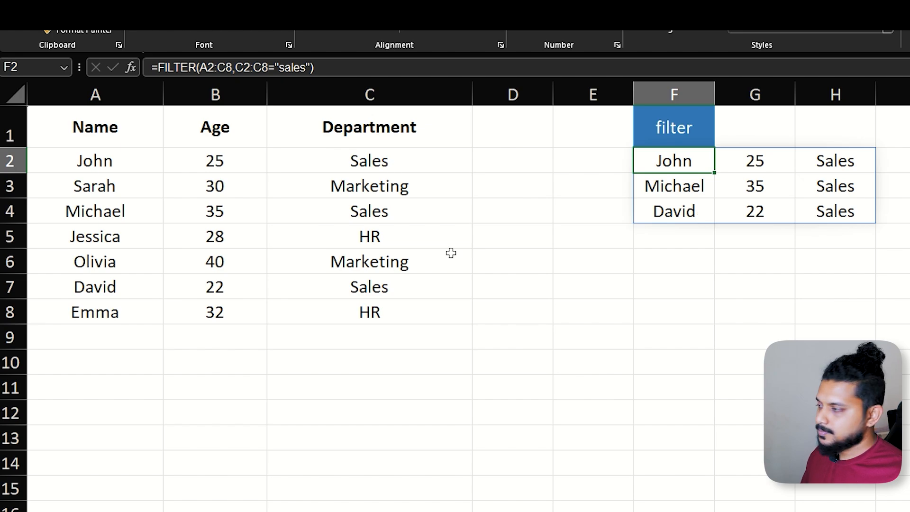
left_click(418, 315)
key("ctrl+d")
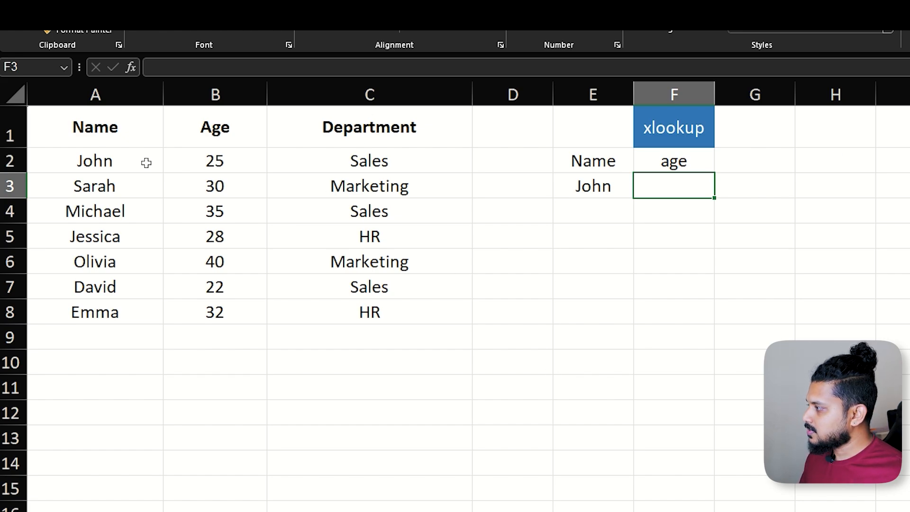
left_click_drag(125, 164, 379, 311)
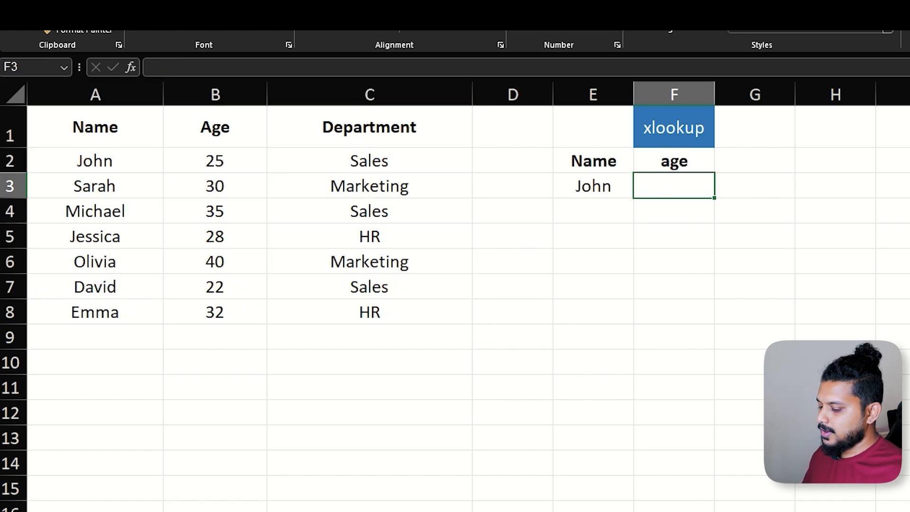
Enter an XLOOKUP formula in F3 that finds the name from E3 in A2:A8 and returns the age from B2:B8.
type("=xlo")
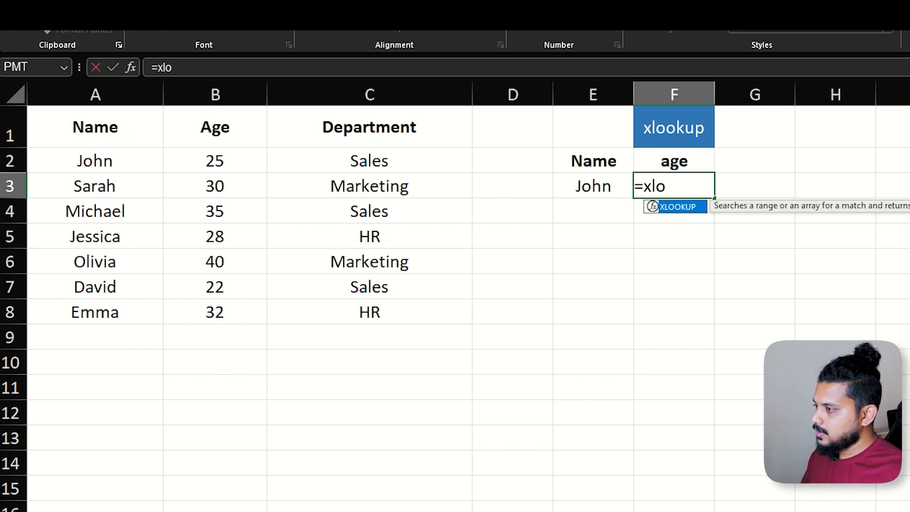
key("Tab")
key("Left")
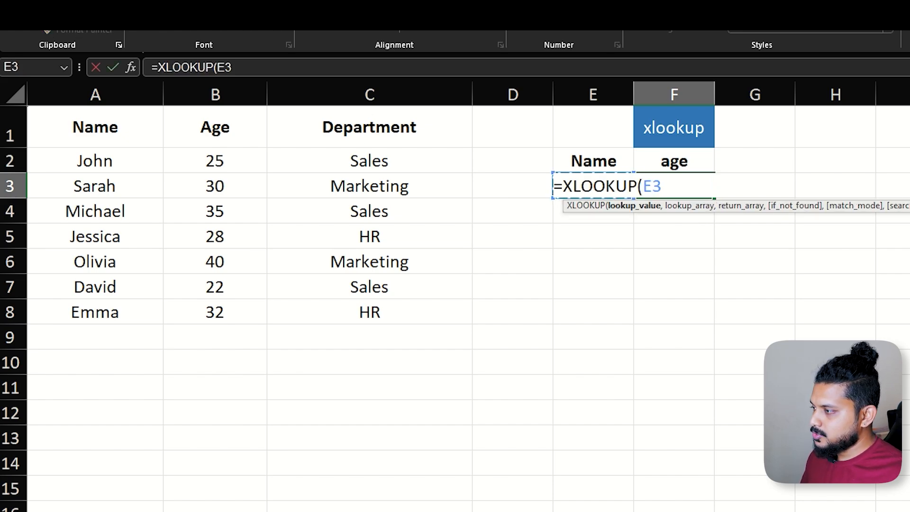
type(",")
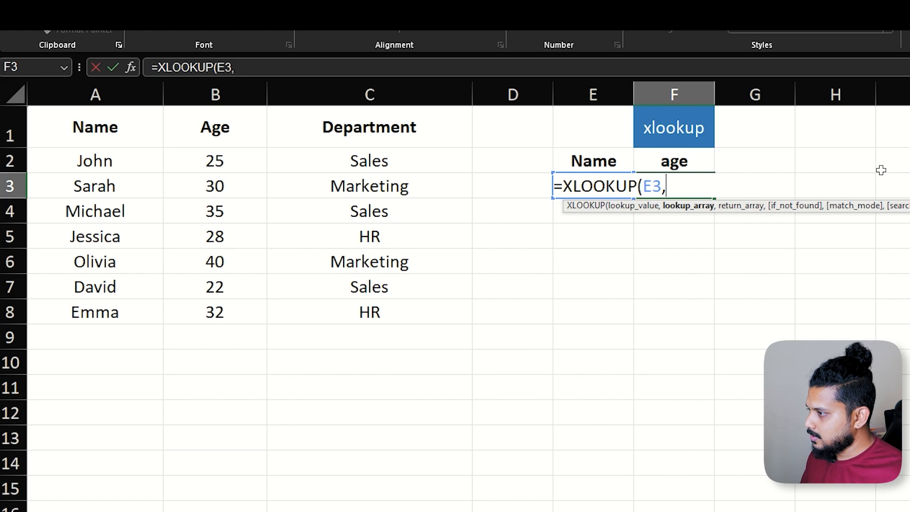
left_click(130, 161)
left_click_drag(130, 161, 126, 299)
type(",")
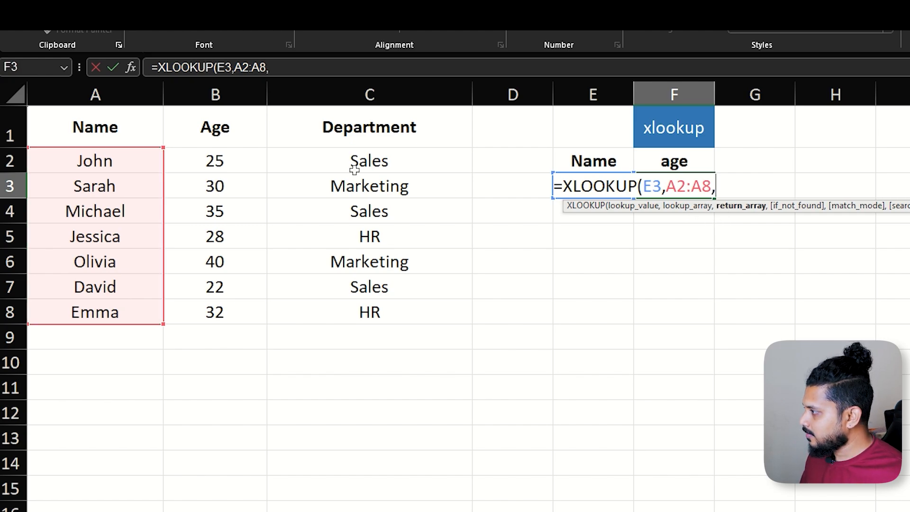
left_click_drag(239, 170, 256, 316)
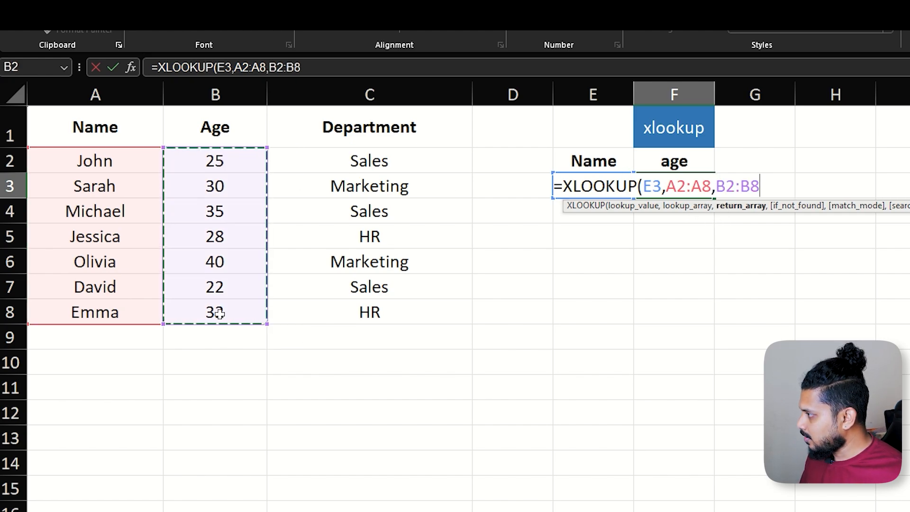
type(")")
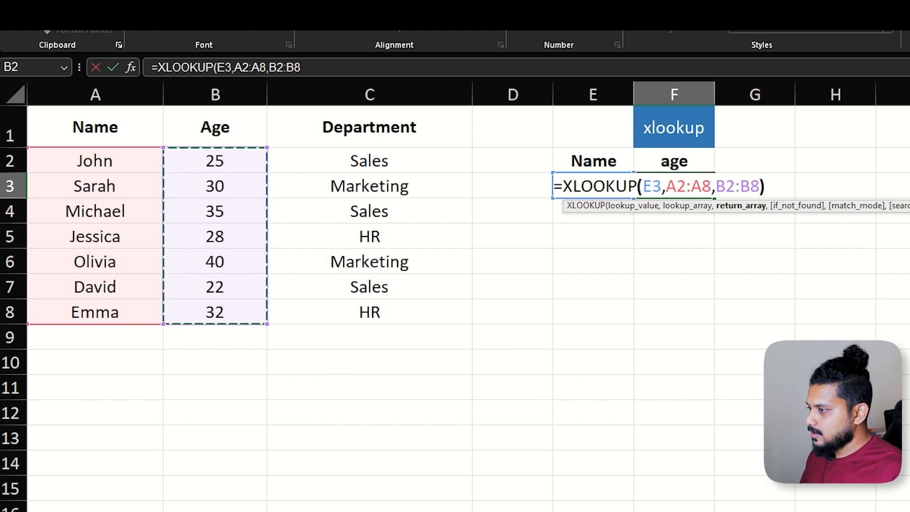
key("Return")
key("Up")
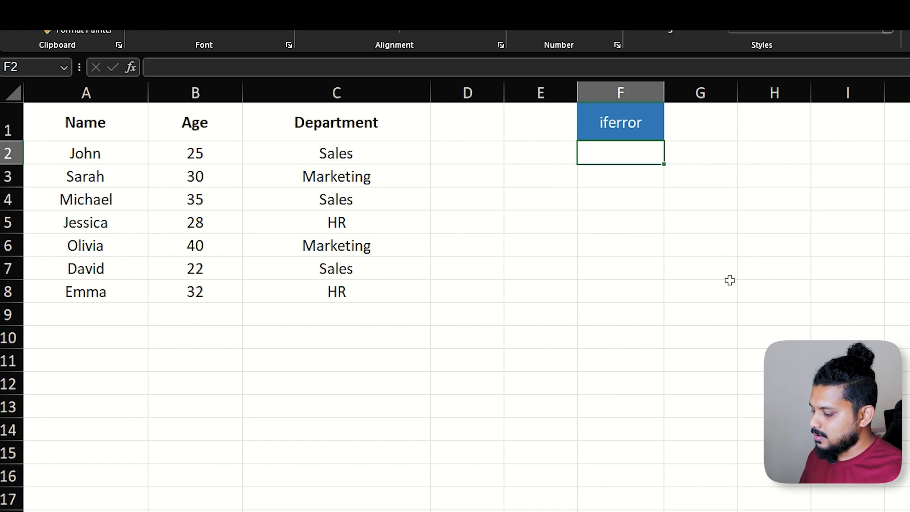
Enter a formula in F2 under the iferror heading that divides the age in B2 by 0.
type("=")
key("Left")
key("Left")
key("Left")
key("Left")
key("Left")
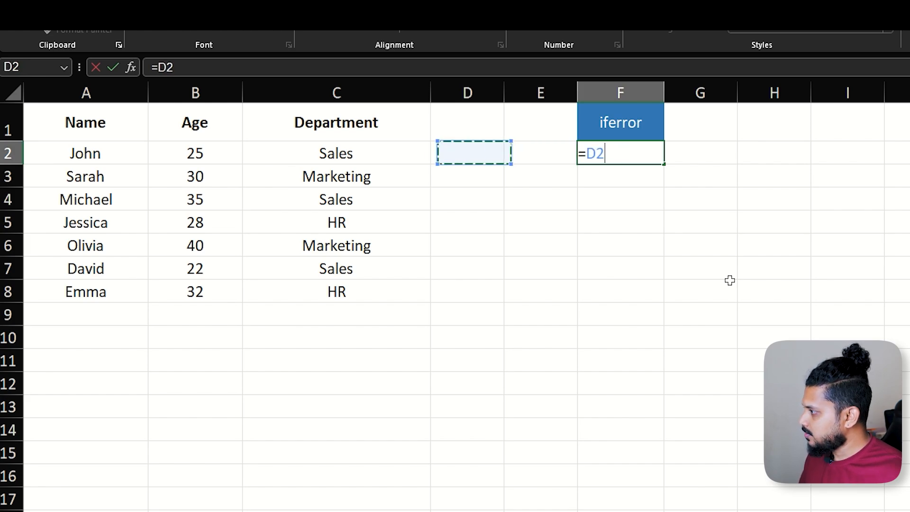
key("Right")
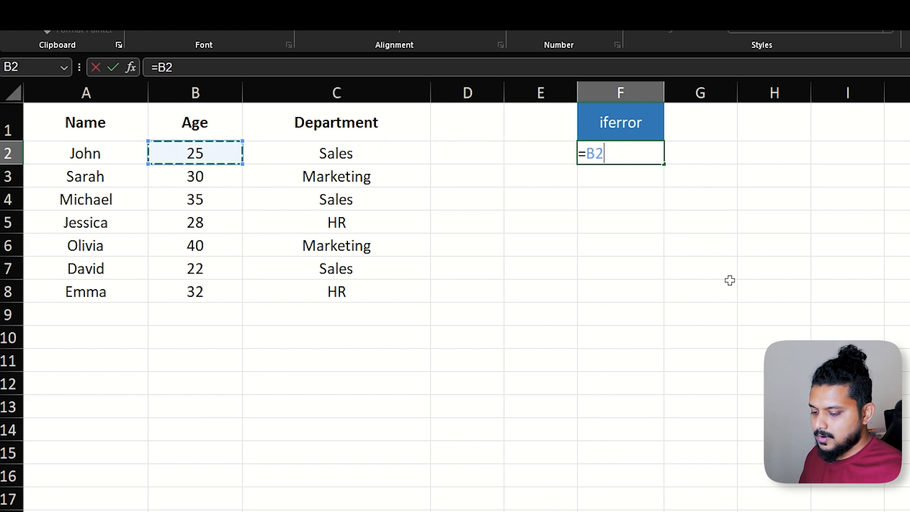
type("/0")
key("Return")
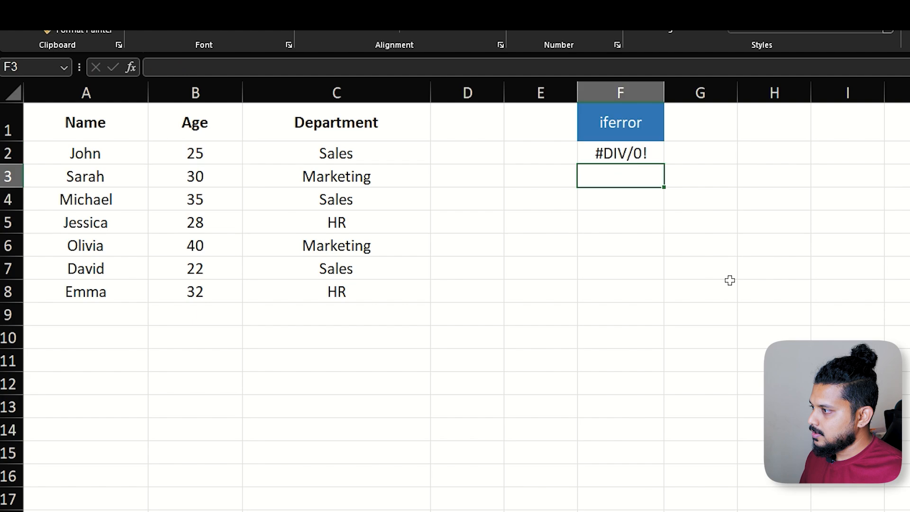
key("Up")
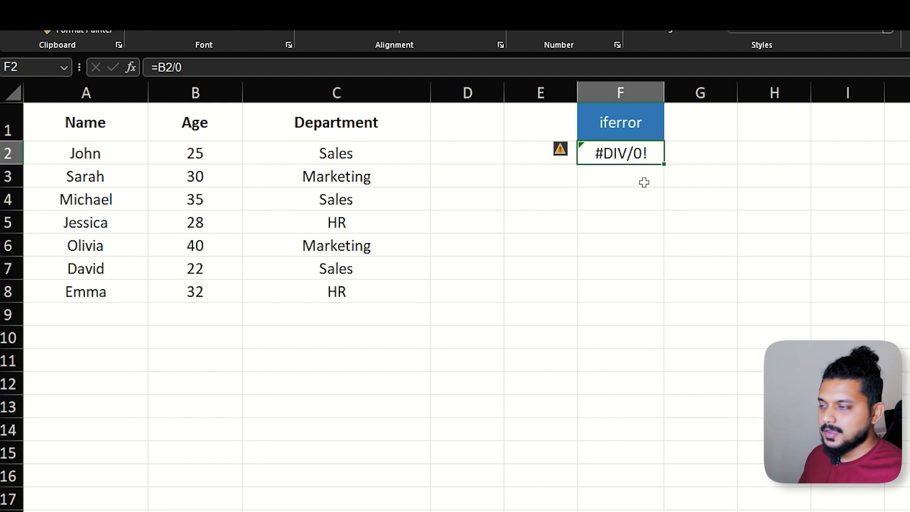
Wrap the B2/0 division in F2 in an IFERROR function that returns "-" on an error.
double_click(585, 153)
type("i")
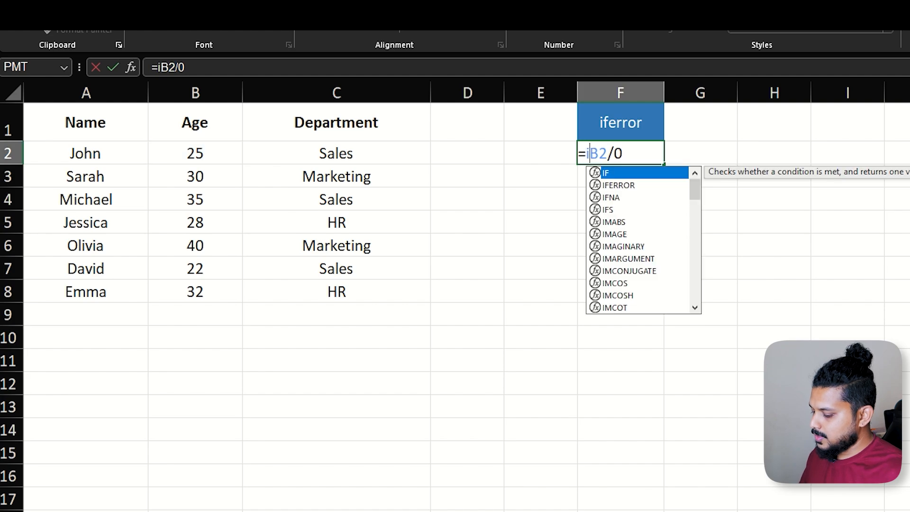
type("ferr")
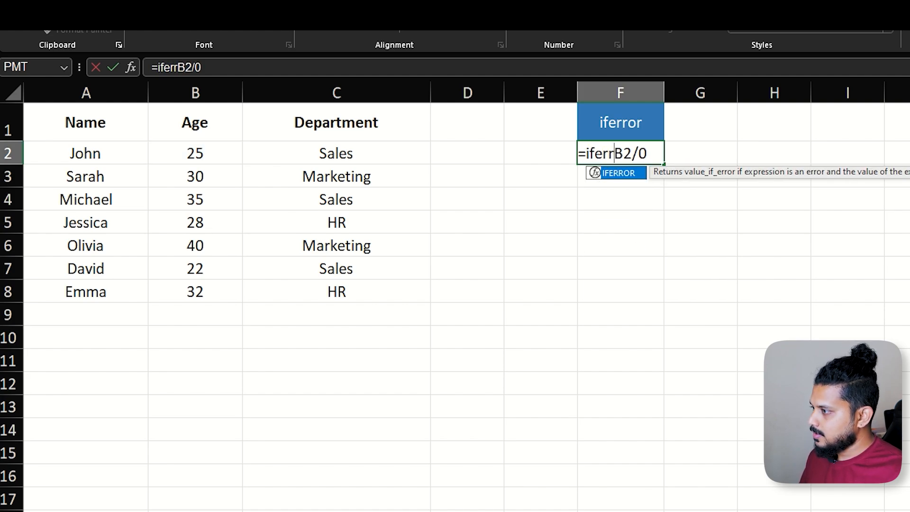
key("Tab")
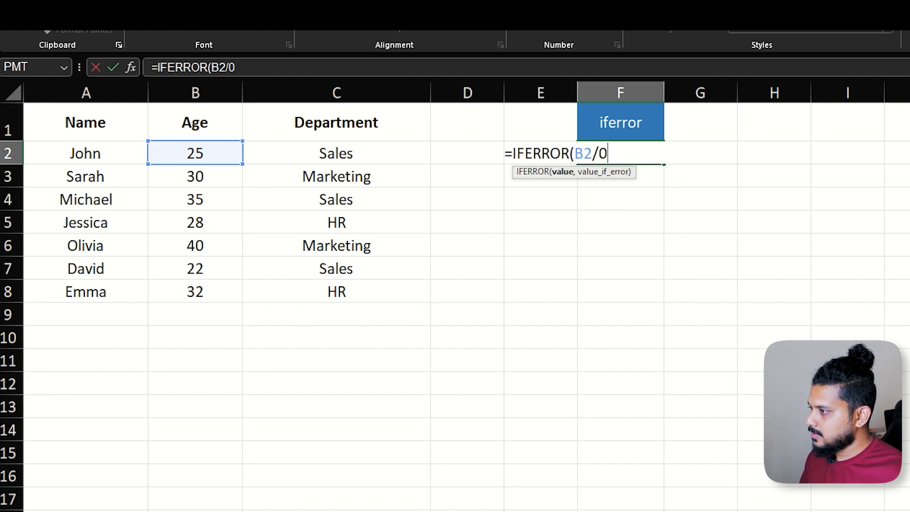
type(",")
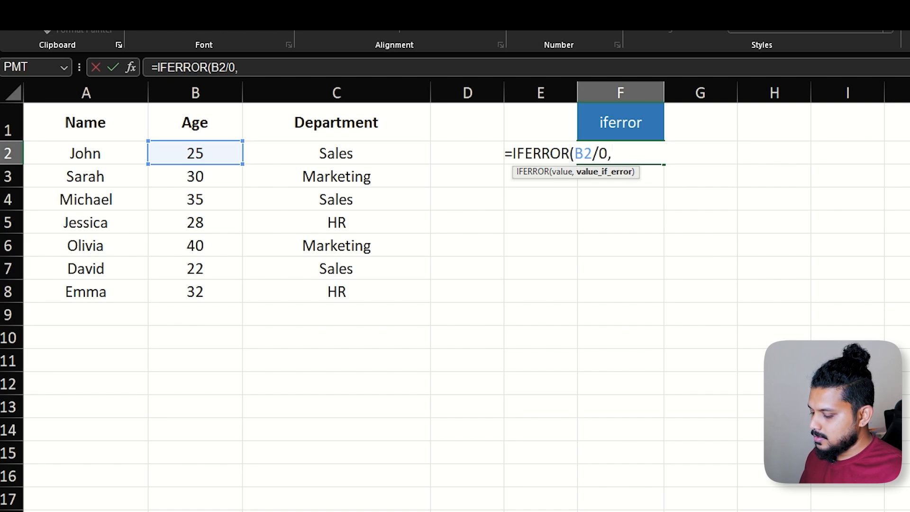
type("\"")
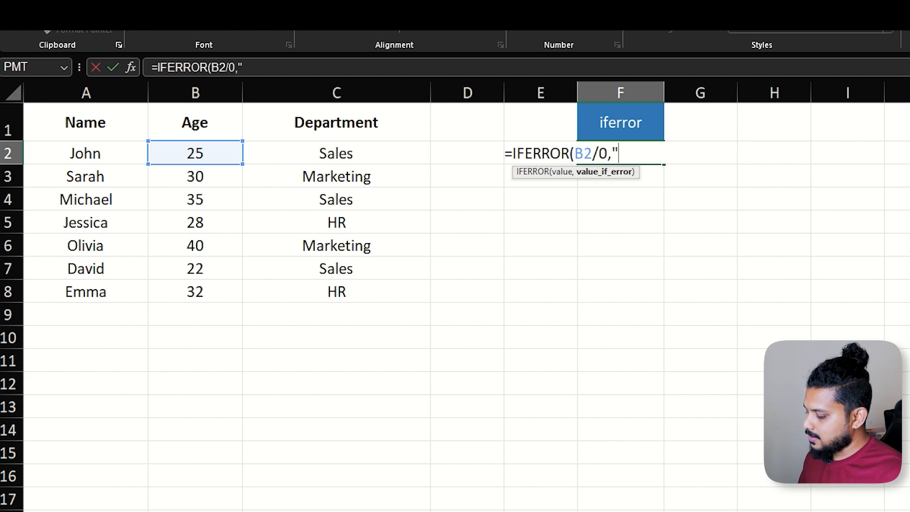
type("-\")")
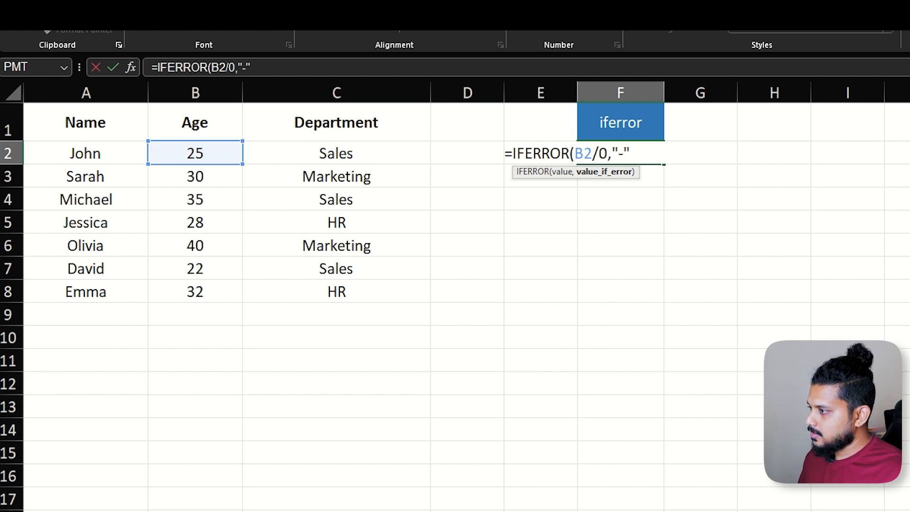
key("Return")
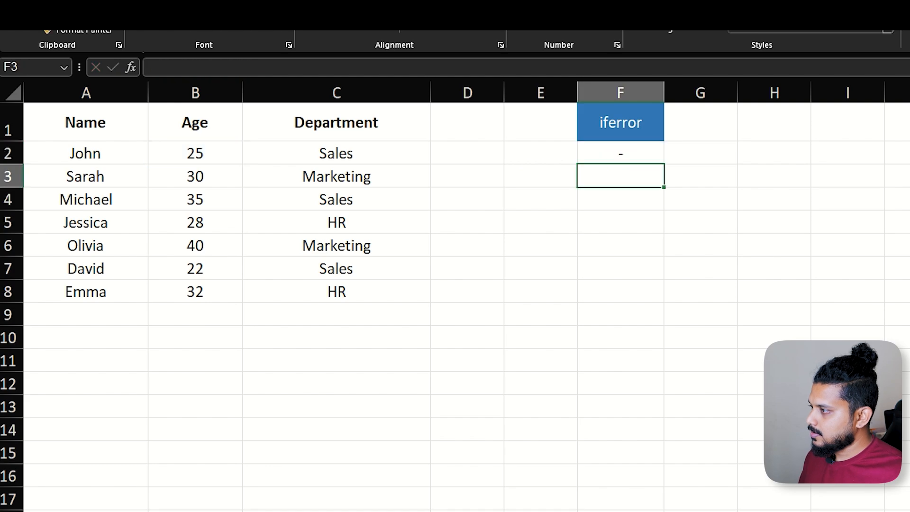
key("Up")
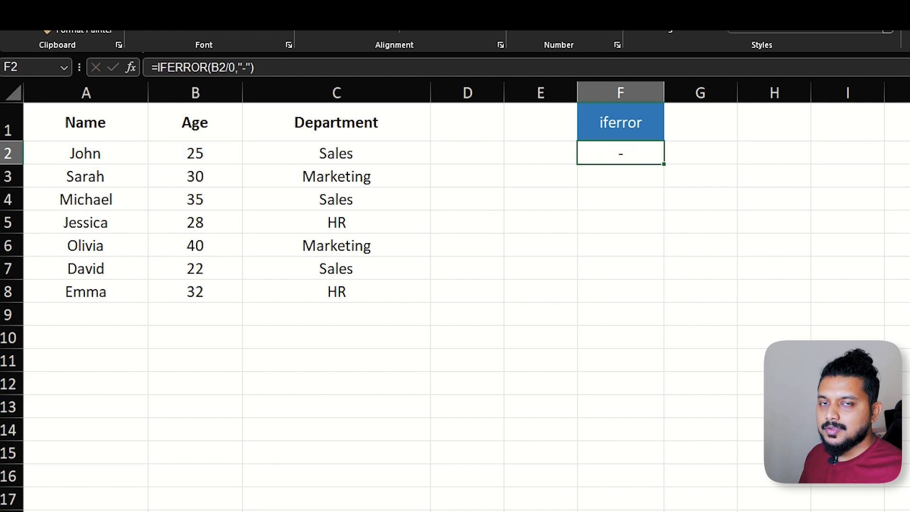
Change the IFERROR fallback text in F2 to "check the values" and widen column F to fit it.
key("F2")
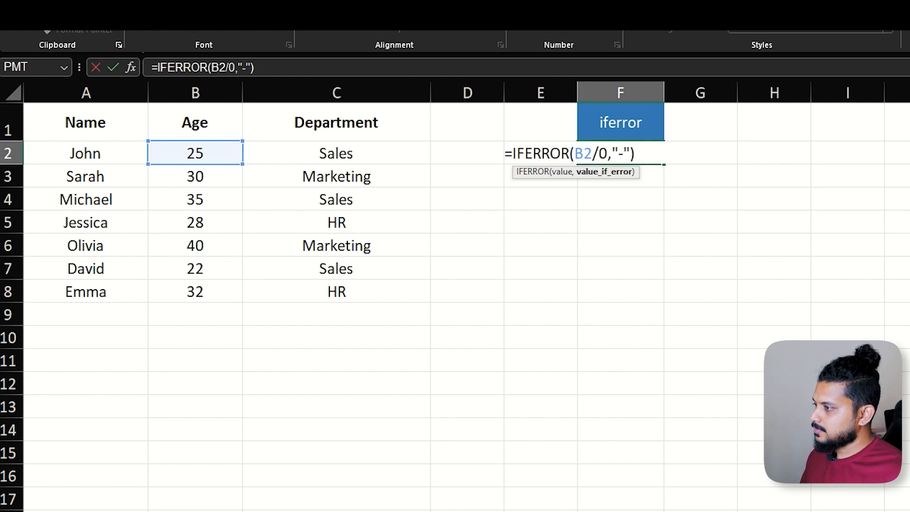
key("BackSpace")
type("check t")
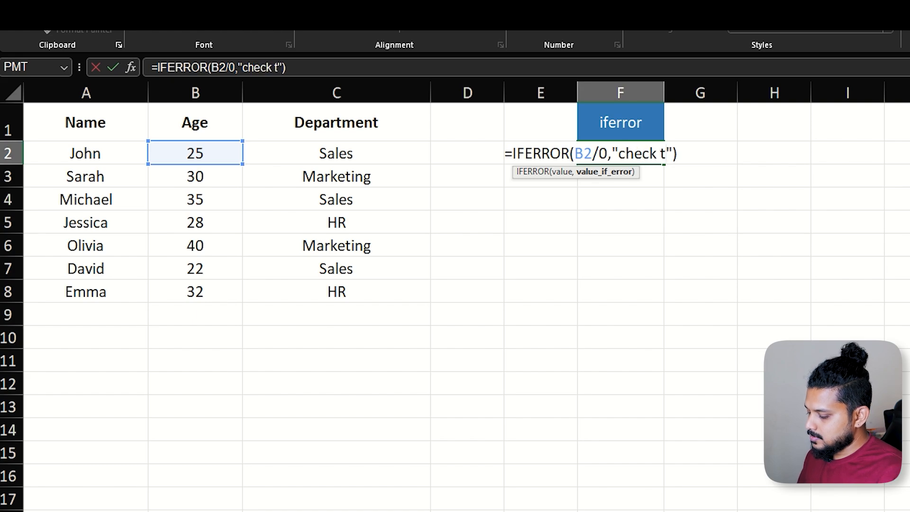
type("he values")
key("Return")
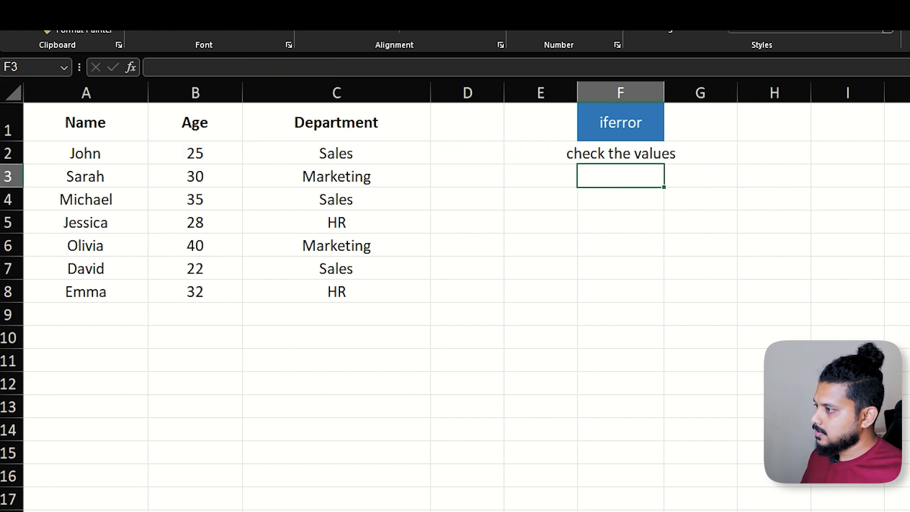
key("Up")
left_click_drag(664, 91, 722, 91)
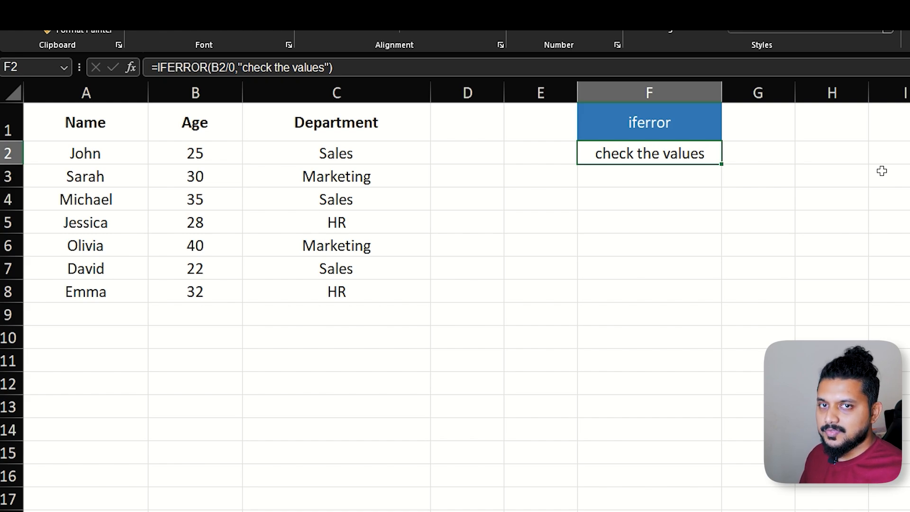
Change the divisor inside the IFERROR formula in F2 to 1, keeping the "check the values" fallback.
key("F2")
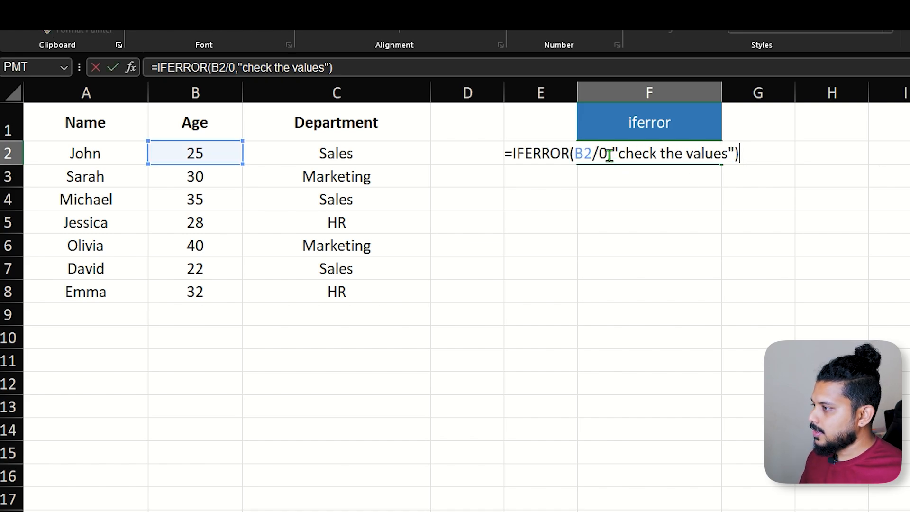
left_click(609, 155)
key("BackSpace")
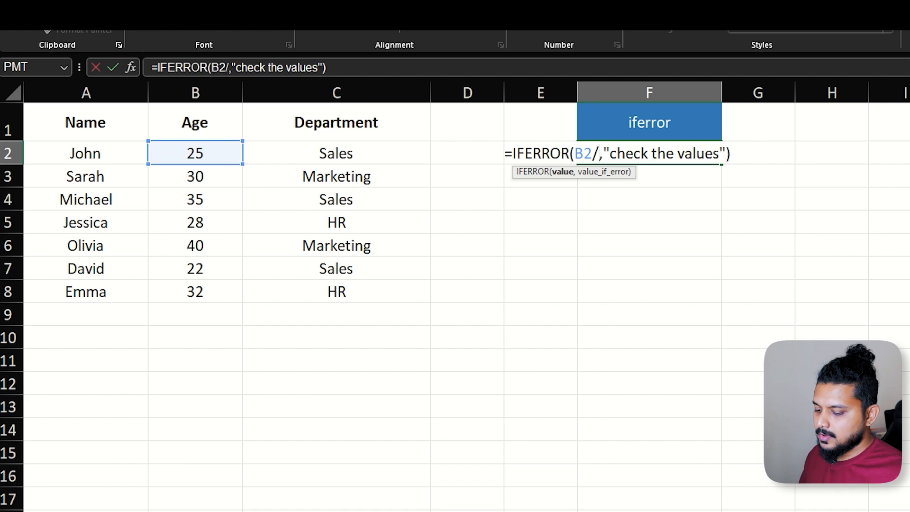
type("1")
key("Return")
key("Up")
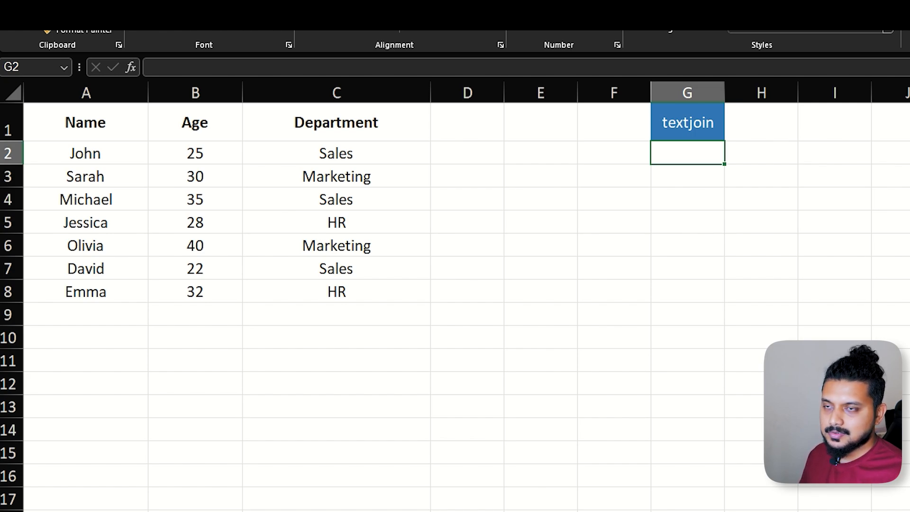
Start a TEXTJOIN formula in G2 under the textjoin heading with "-" as delimiter and TRUE to ignore empty cells.
type("=text")
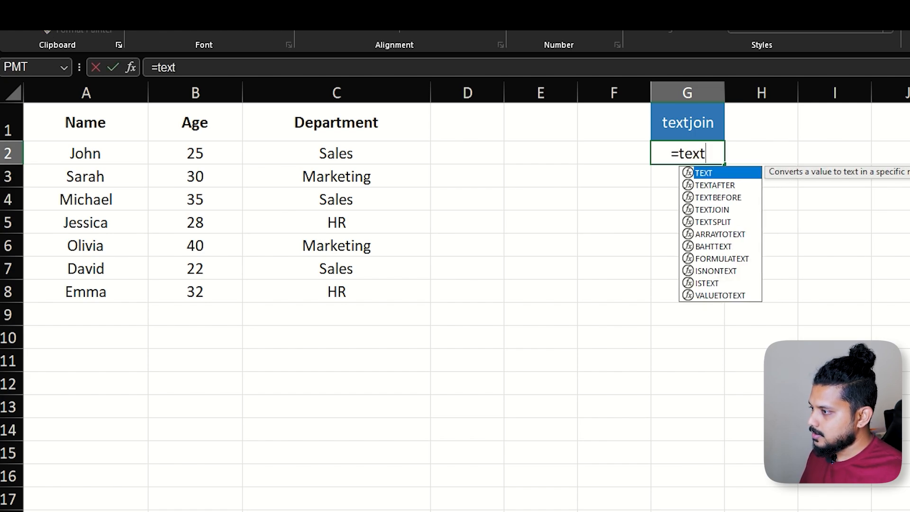
key("Down")
key("Down")
key("Down")
key("Tab")
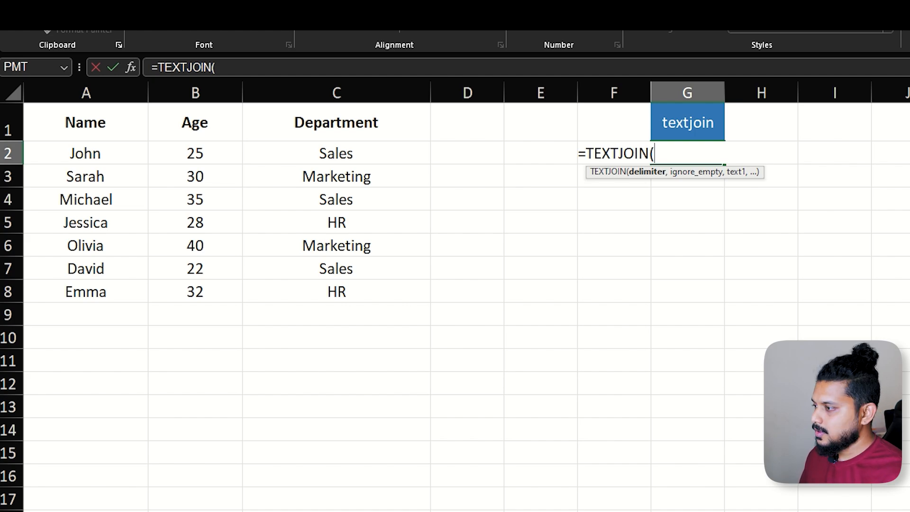
type("\"-")
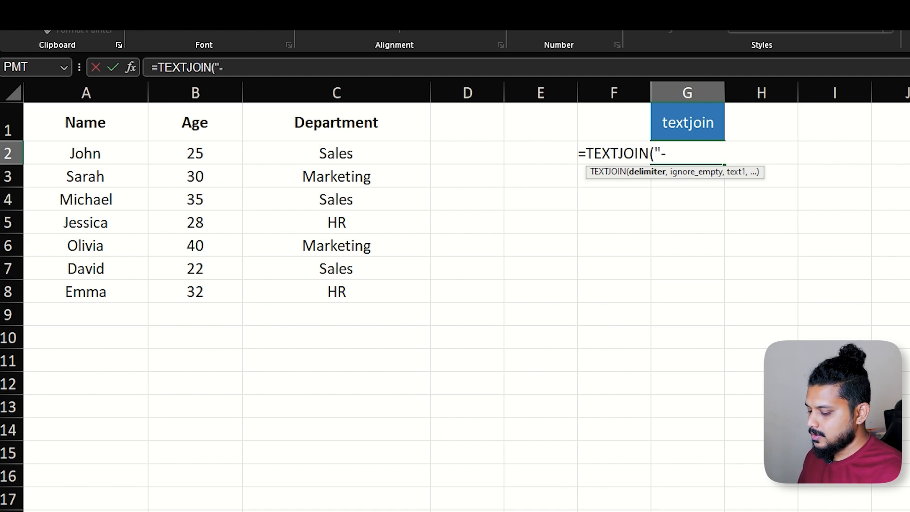
type("\",")
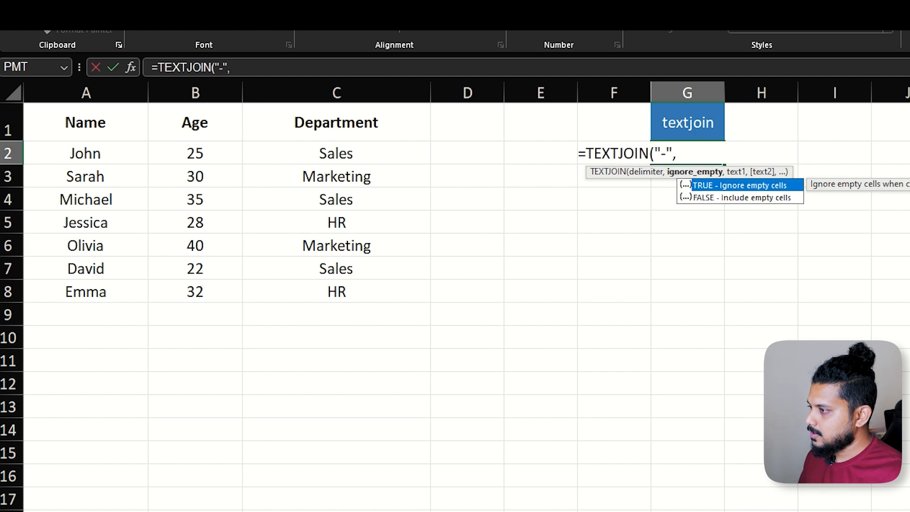
key("Tab")
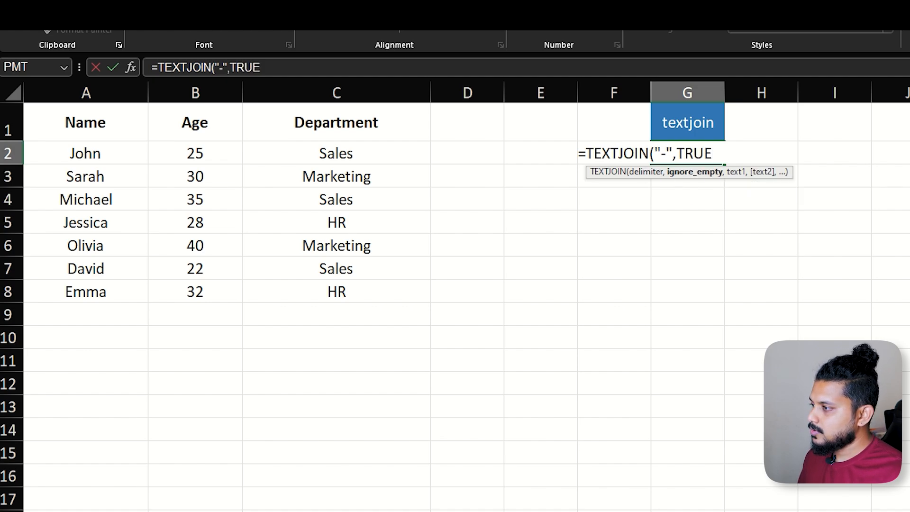
Add A2, B2 and C2 as the texts to join and complete the TEXTJOIN formula in G2.
type(",")
left_click(92, 159)
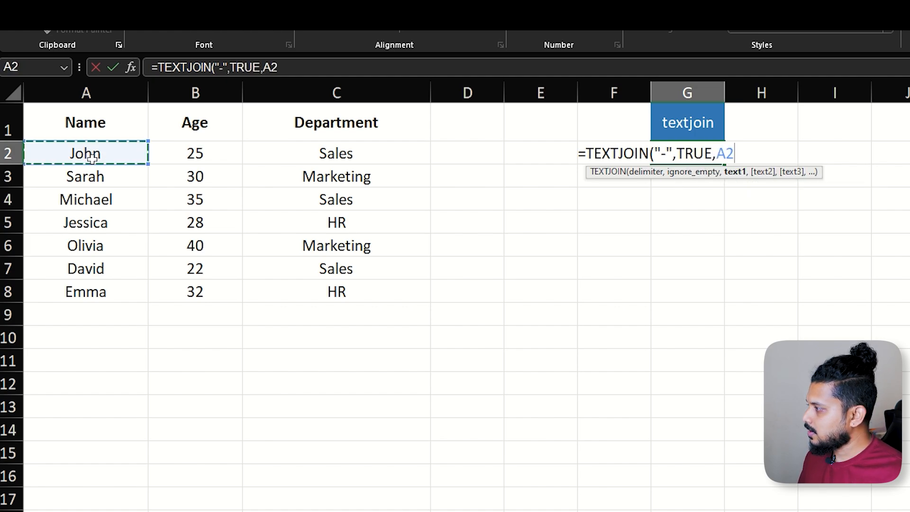
type(",")
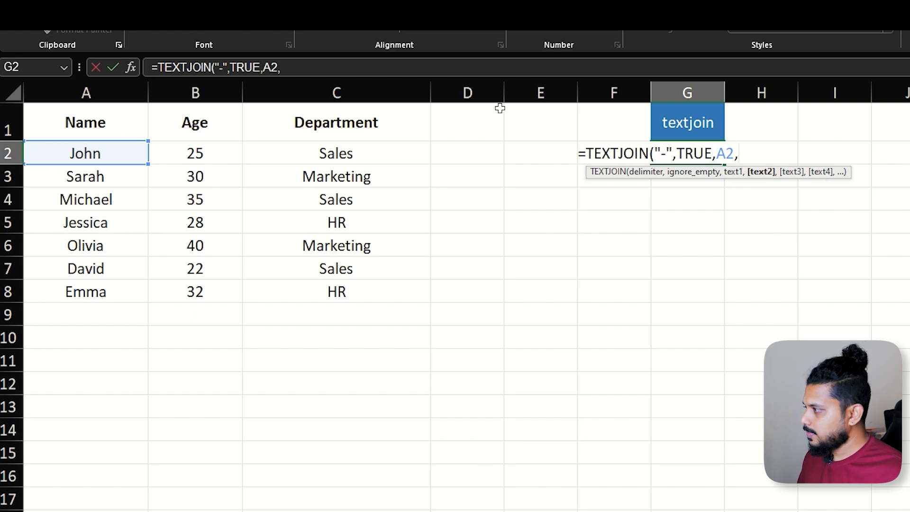
left_click(185, 153)
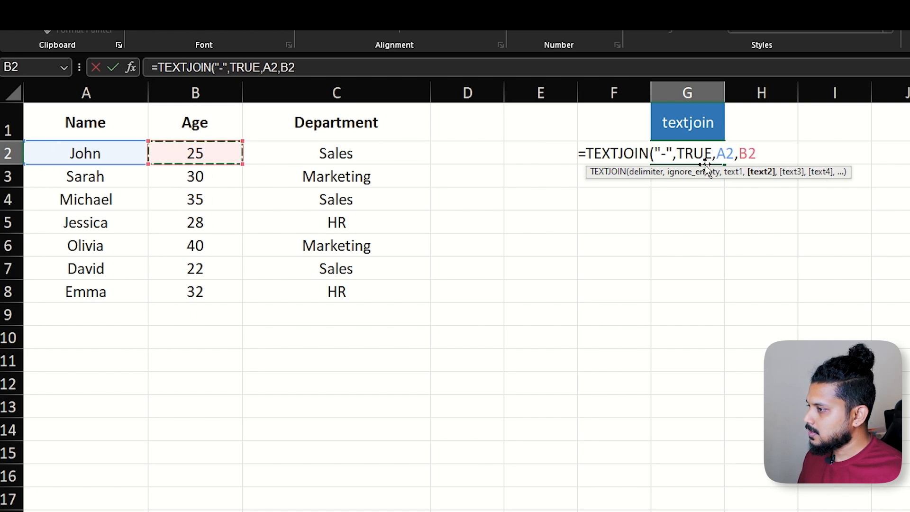
type(",")
left_click(348, 148)
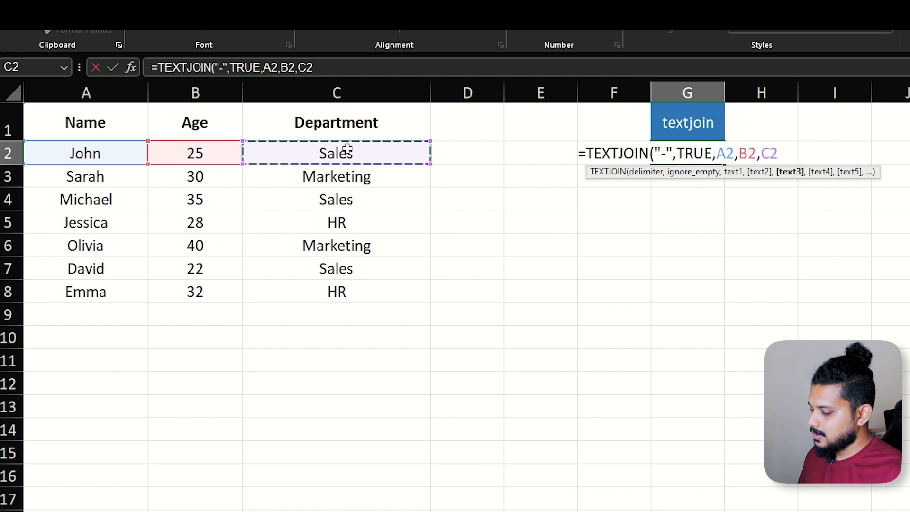
type(")")
key("Return")
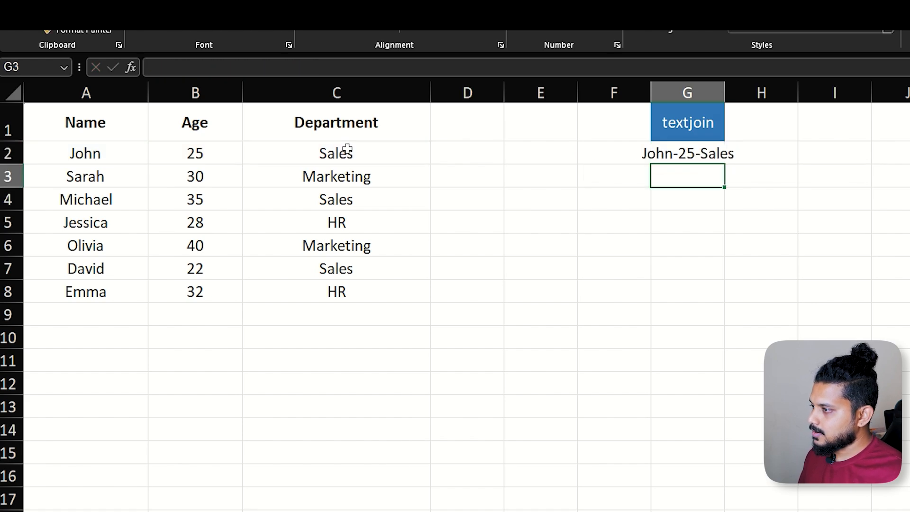
Autofit the width of column G to the joined text in G2.
left_click(687, 153)
double_click(724, 92)
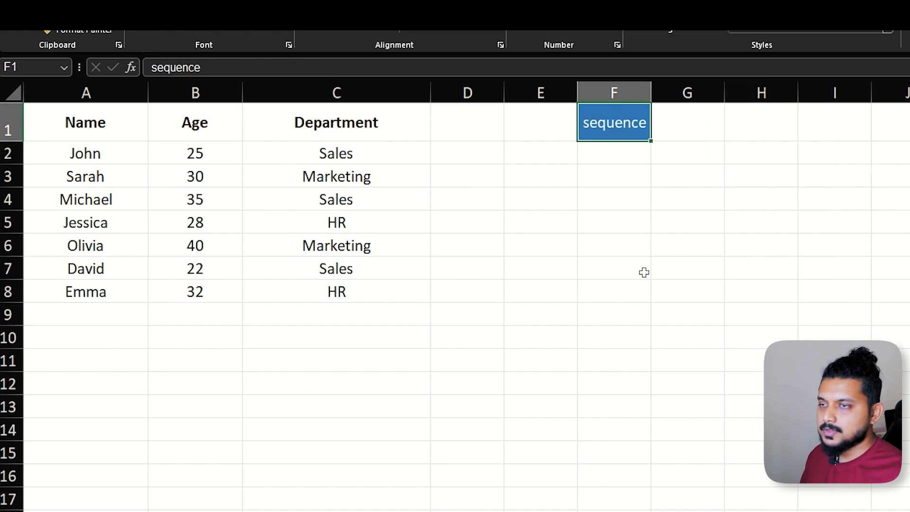
key("Down")
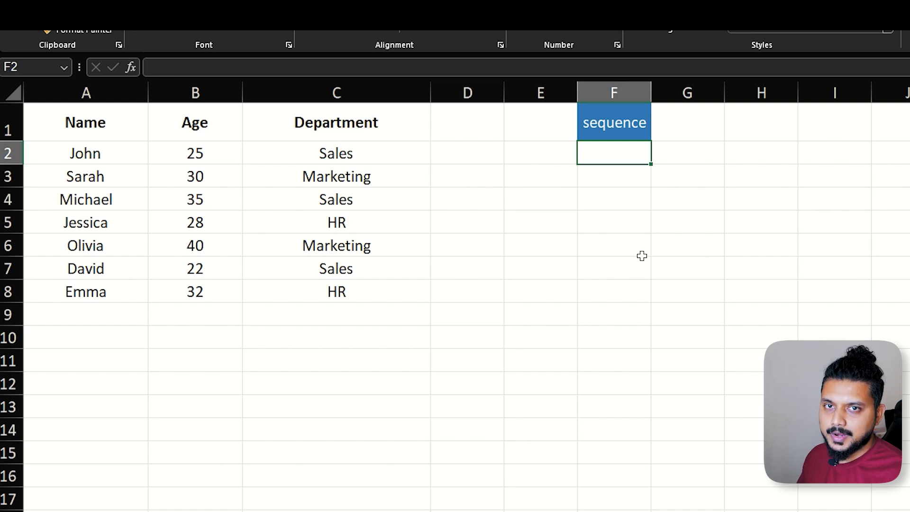
Enter a SEQUENCE formula in F2 under the sequence heading with 5 rows, 2 columns, start 1 and step 1.
type("=sequ")
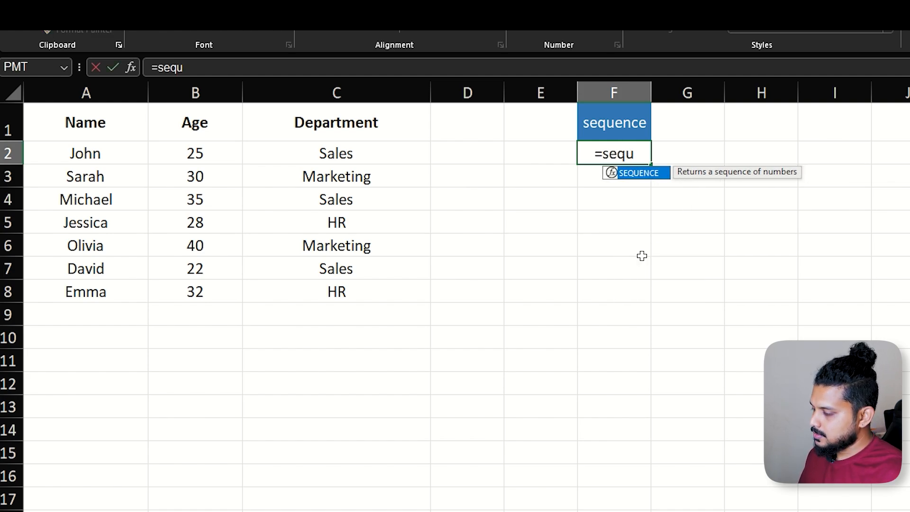
key("Tab")
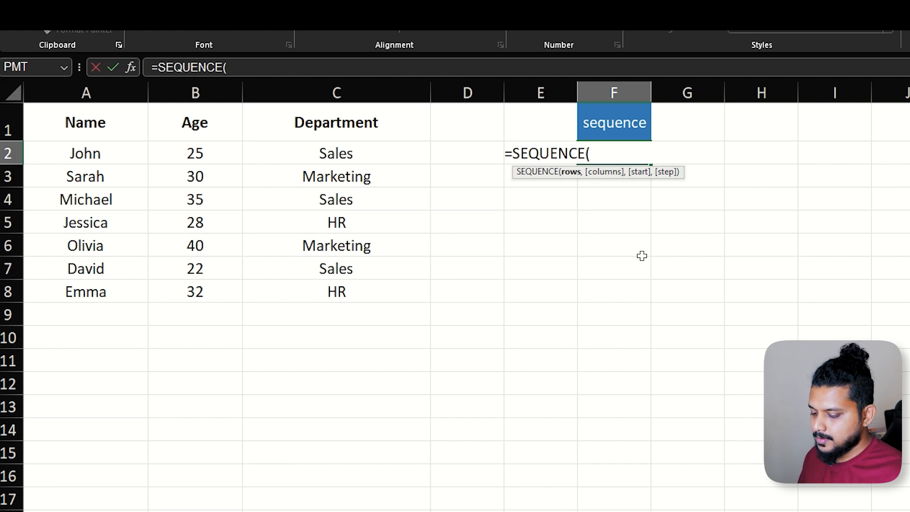
type("5")
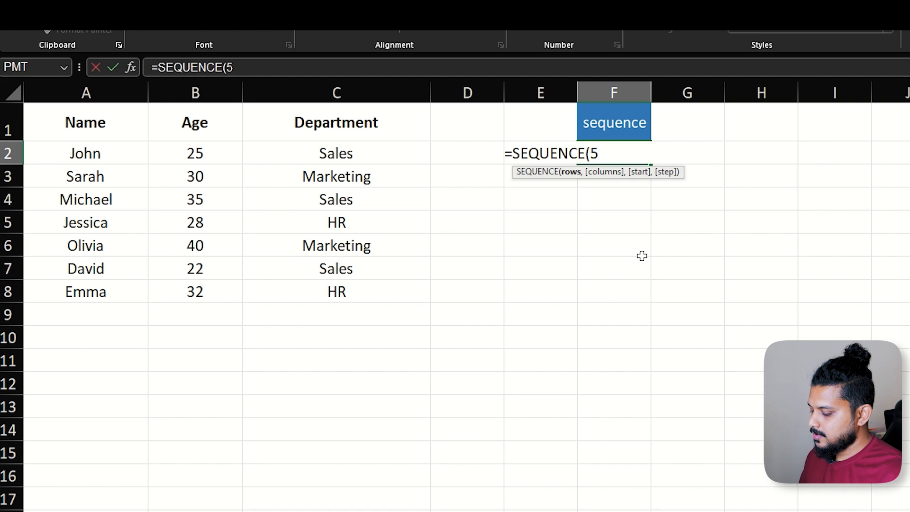
type(",")
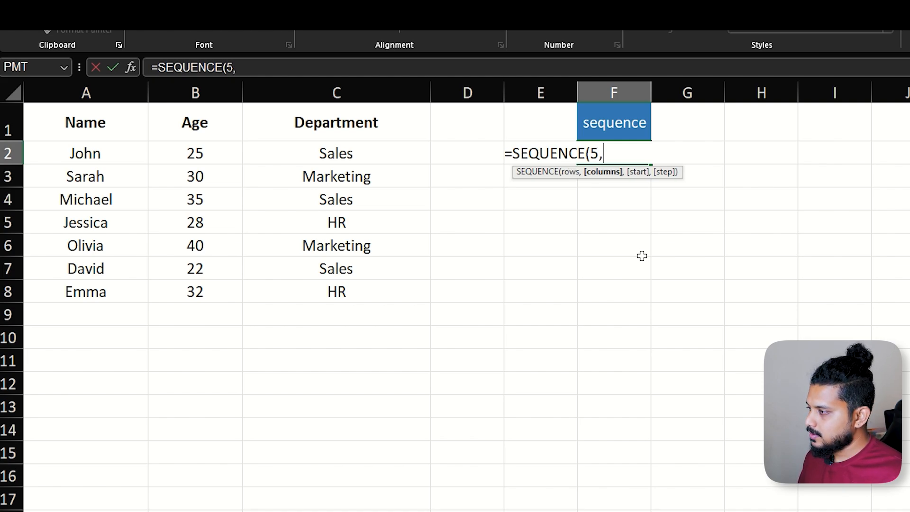
type("2")
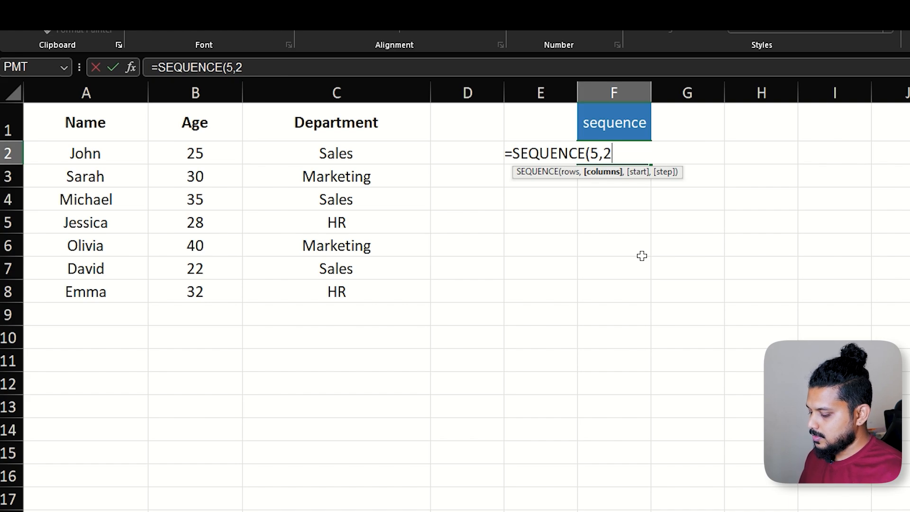
type(",")
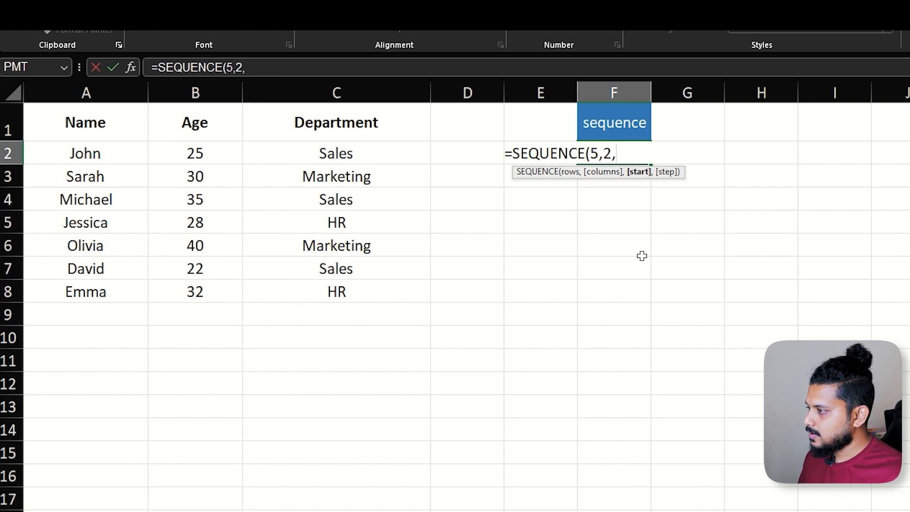
type("1")
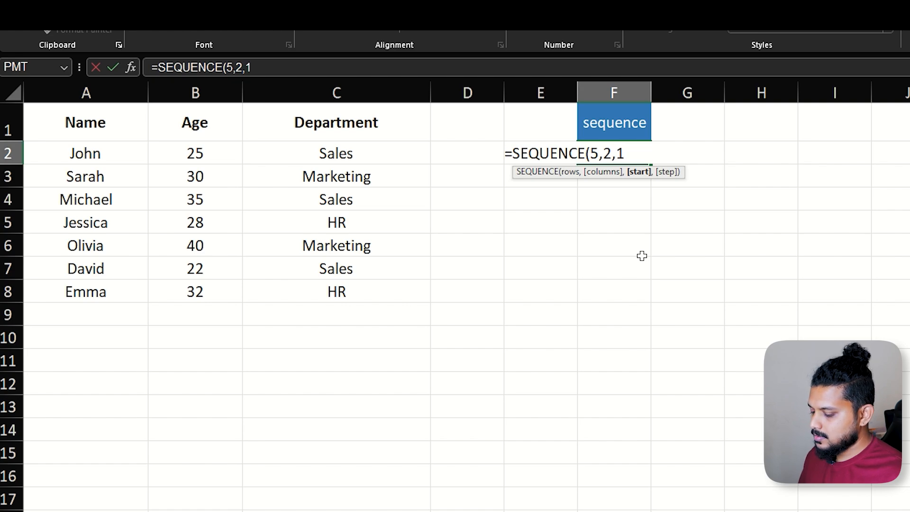
type(",")
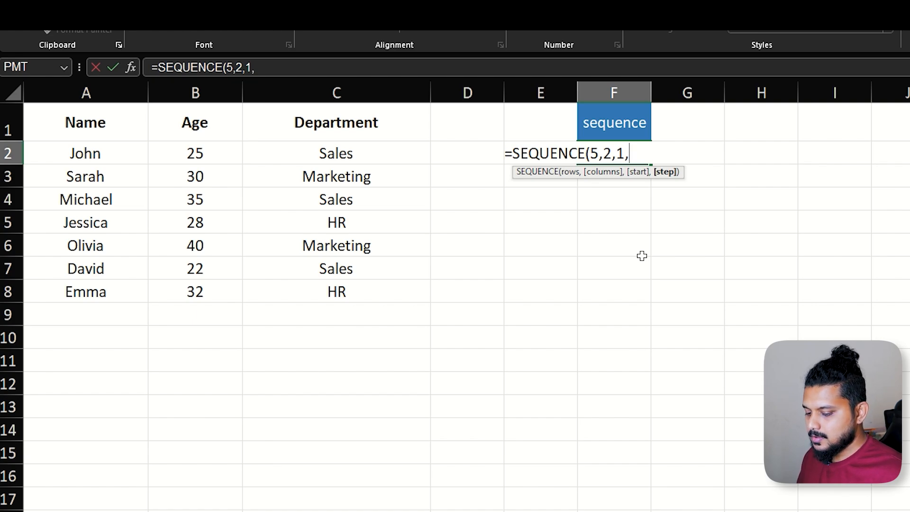
type("1")
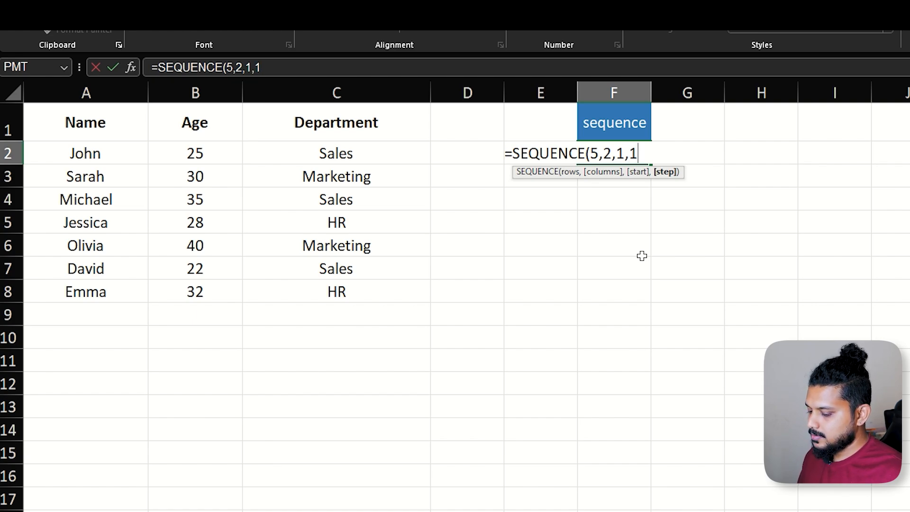
type(")")
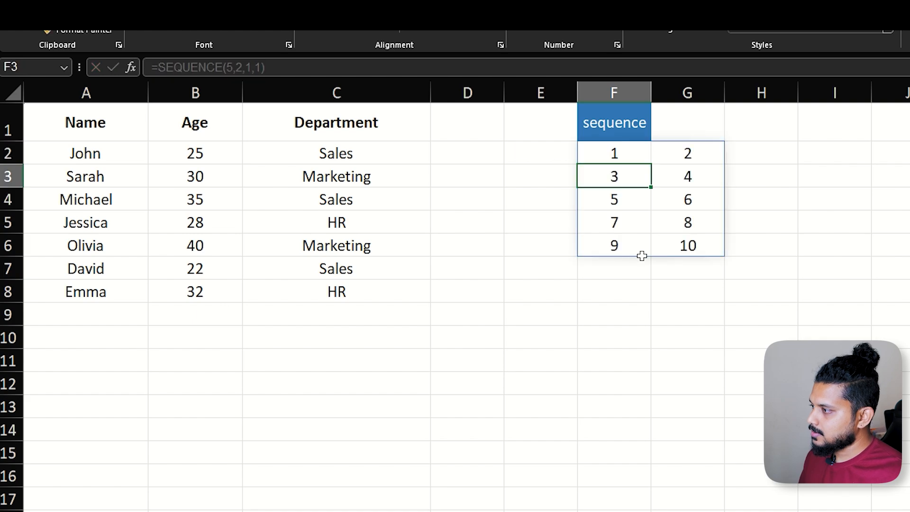
Change the columns argument of the SEQUENCE formula in F2 to 1.
key("Up")
key("F2")
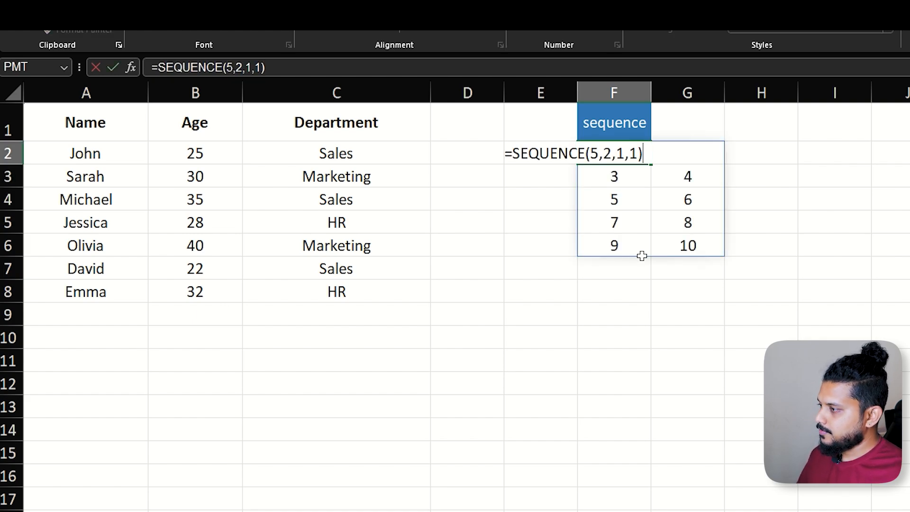
left_click(612, 154)
key("BackSpace")
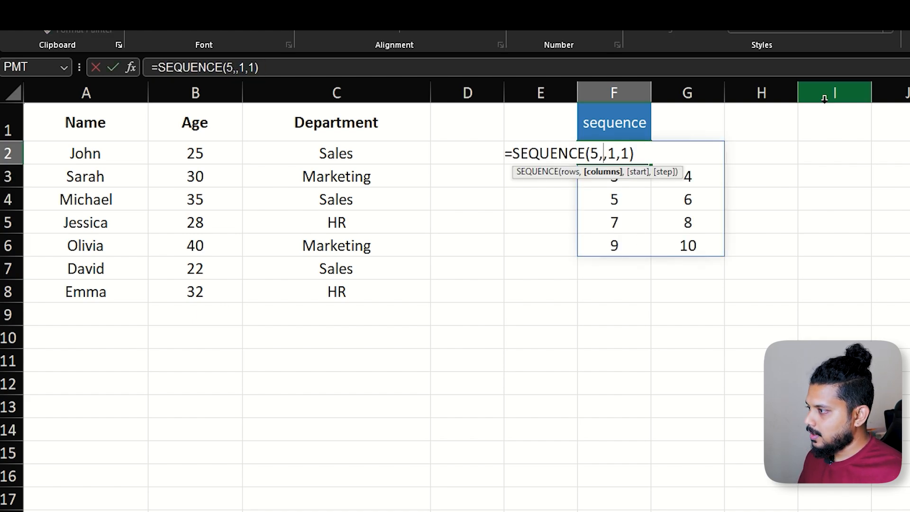
type("1")
key("Return")
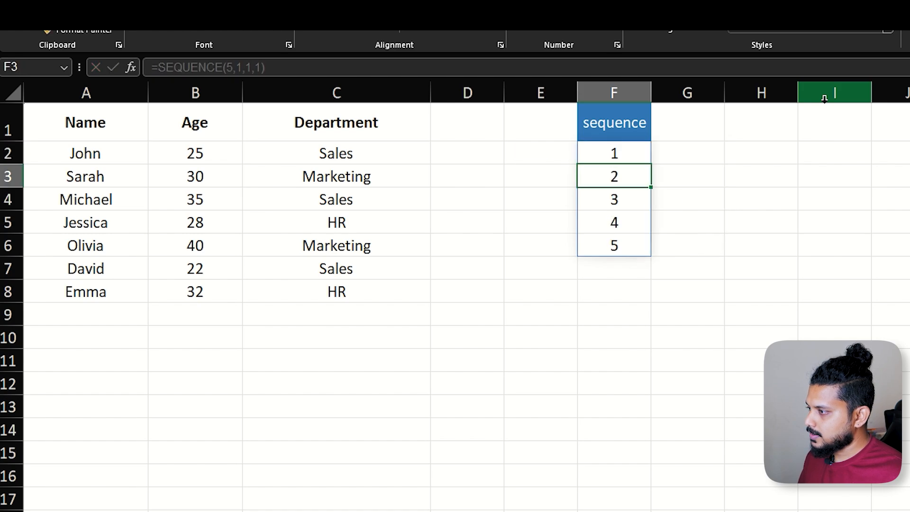
Change the rows argument of the SEQUENCE formula in F2 to 10.
key("Up")
key("Down")
key("Down")
key("Down")
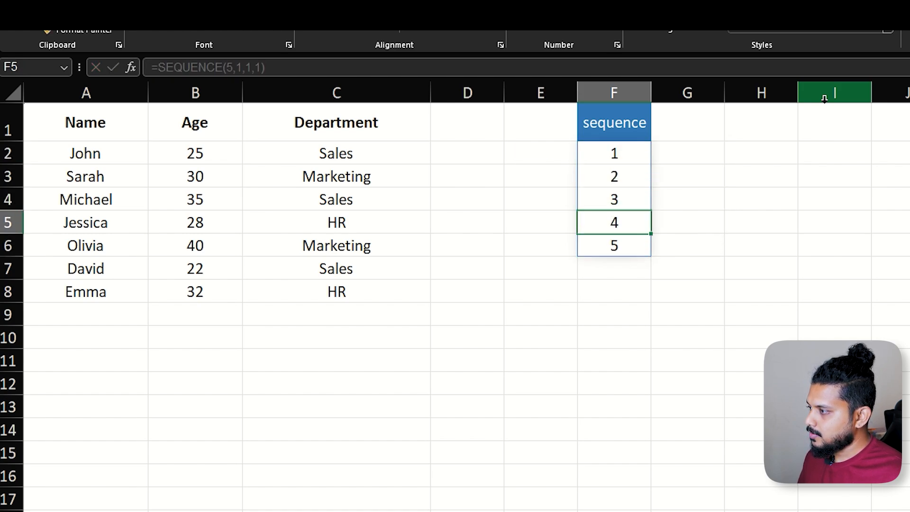
key("Up")
key("Up")
key("Up")
key("BackSpace")
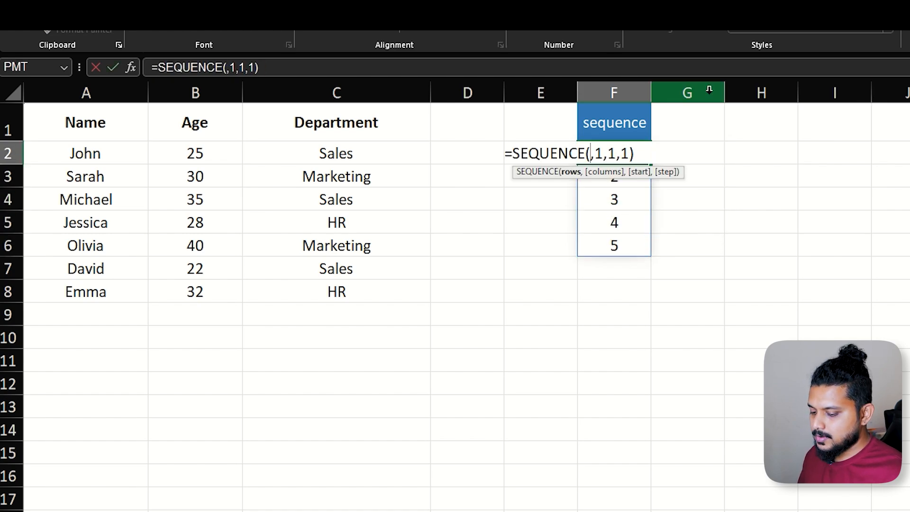
type("10")
key("Return")
key("Up")
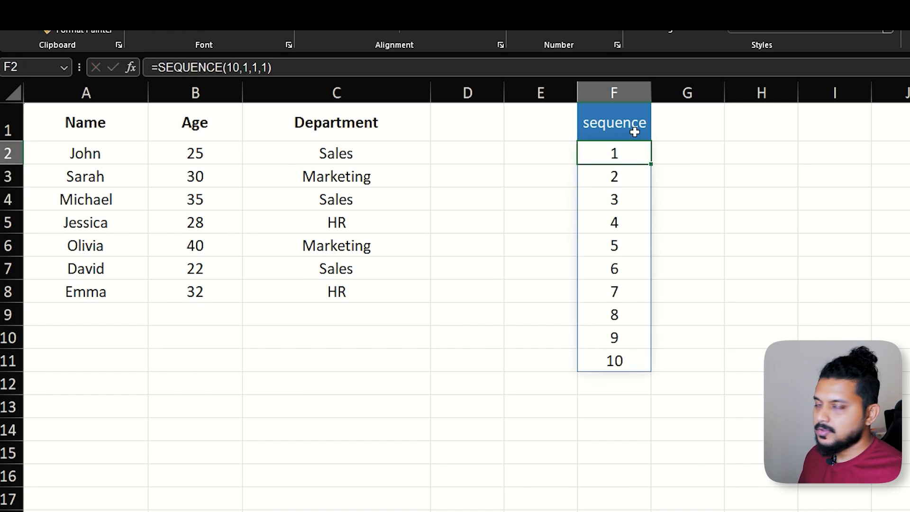